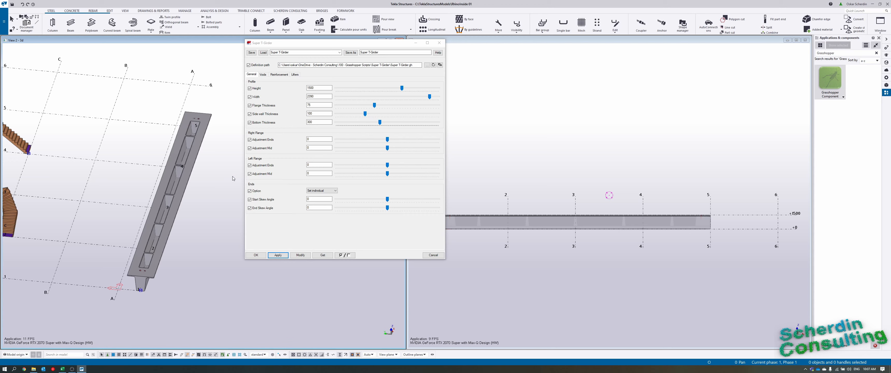
# Examine the Super T-Girder's voids and end in the 3D view and its profile in the section view.
pyautogui.scroll(3, 143, 292)
pyautogui.moveTo(143, 293); pyautogui.dragTo(136, 312, button='middle')
pyautogui.moveTo(250, 269); pyautogui.dragTo(206, 299, button='middle')
pyautogui.scroll(-2, 206, 298)
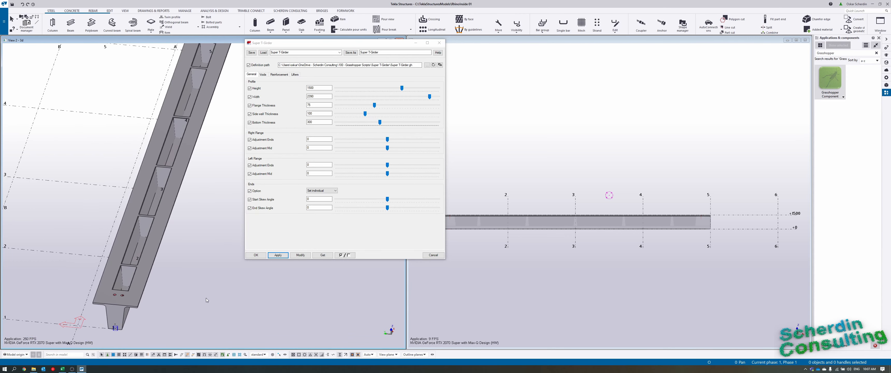
pyautogui.moveTo(195, 224); pyautogui.dragTo(179, 250, button='middle')
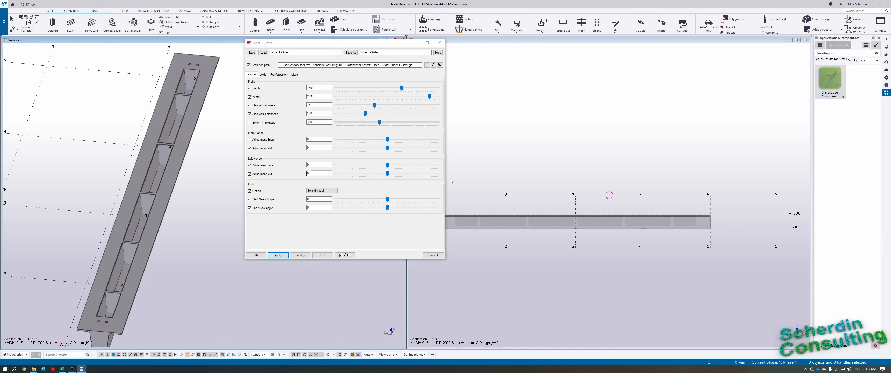
pyautogui.scroll(3, 525, 252)
pyautogui.moveTo(525, 251); pyautogui.dragTo(634, 256, button='middle')
pyautogui.moveTo(532, 219); pyautogui.dragTo(569, 231, button='middle')
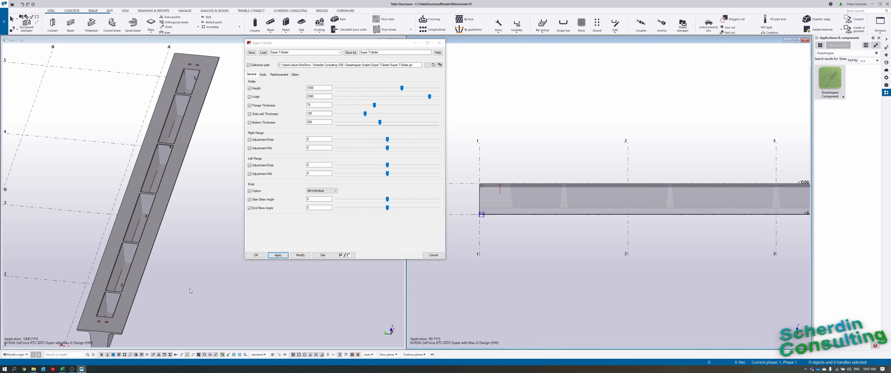
pyautogui.scroll(2, 189, 289)
pyautogui.scroll(4, 81, 302)
pyautogui.scroll(-5, 80, 301)
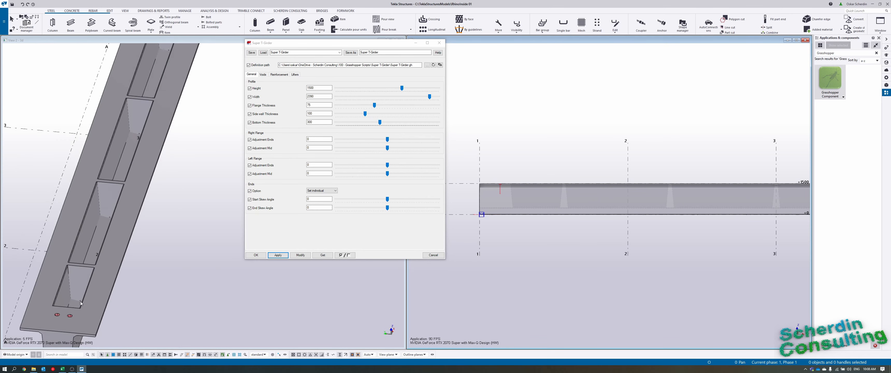
# Switch the 3D view to transparent part rendering and move the Super T-Girder dialog closer to the girder.
pyautogui.moveTo(79, 302); pyautogui.dragTo(123, 263, button='middle')
pyautogui.scroll(3, 121, 253)
pyautogui.hotkey('shift', '2')
pyautogui.scroll(-2, 128, 260)
pyautogui.scroll(-5, 127, 261)
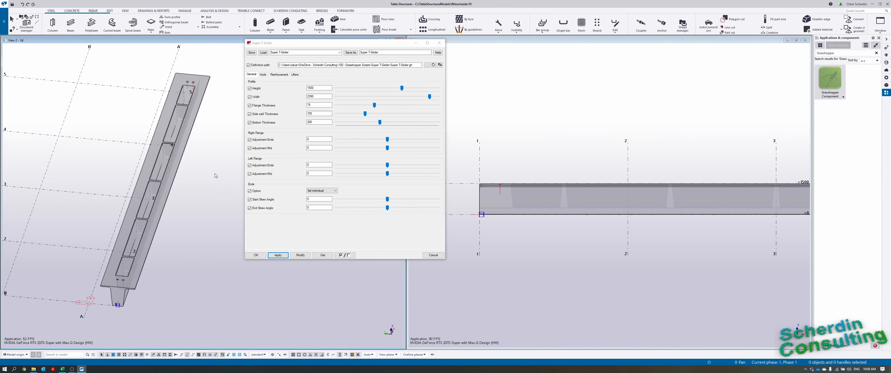
pyautogui.moveTo(328, 44); pyautogui.dragTo(307, 51)
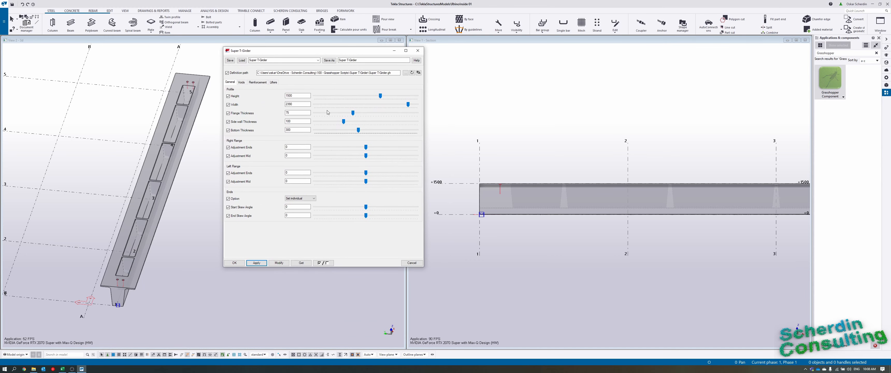
# Select the girder component and apply a profile height of 1200 to it.
pyautogui.scroll(4, 146, 315)
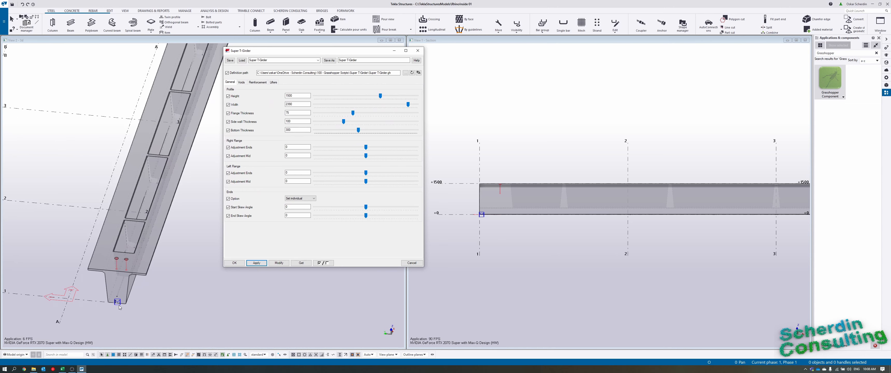
pyautogui.click(121, 301)
pyautogui.click(294, 103)
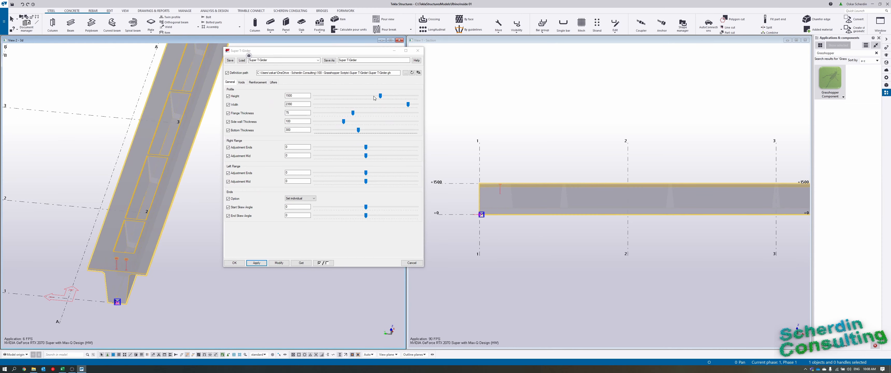
pyautogui.moveTo(299, 96); pyautogui.dragTo(264, 100)
pyautogui.write('1200')
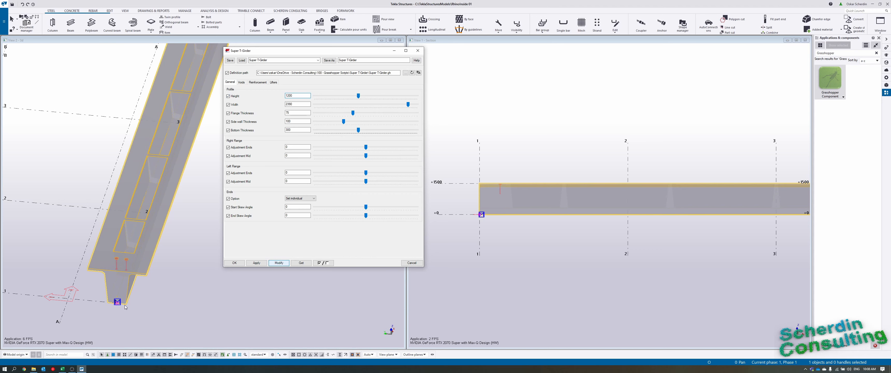
pyautogui.moveTo(125, 305); pyautogui.dragTo(123, 295, button='middle')
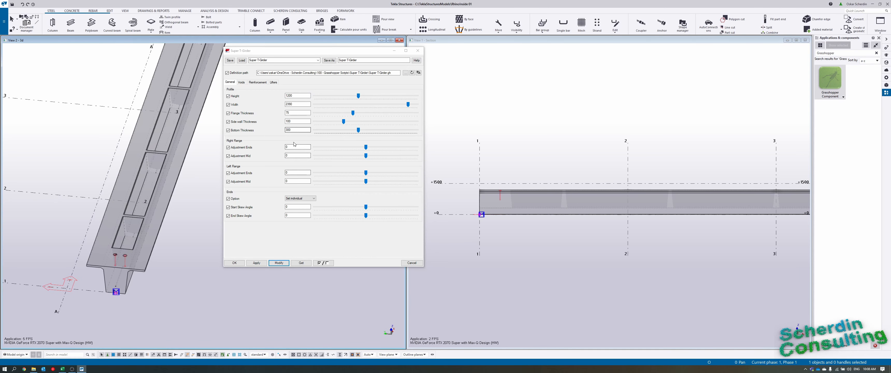
# Set the profile height to 1500 and the right flange's end adjustment to 300, and apply both to the girder.
pyautogui.click(269, 96)
pyautogui.write('1500')
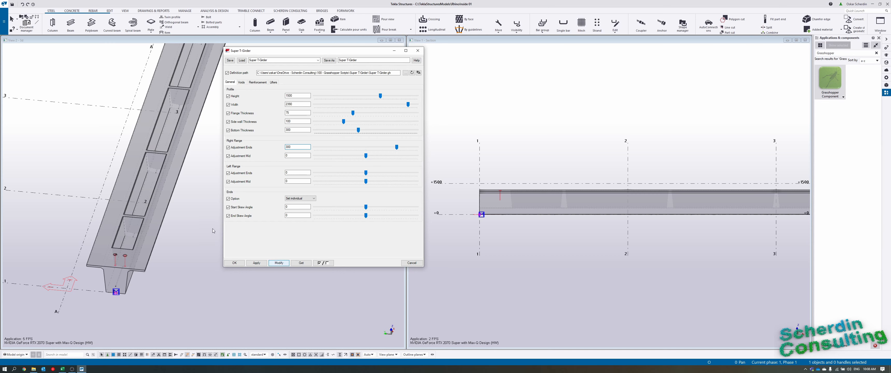
pyautogui.scroll(-2, 200, 196)
pyautogui.moveTo(200, 196); pyautogui.dragTo(169, 238, button='middle')
pyautogui.scroll(5, 172, 237)
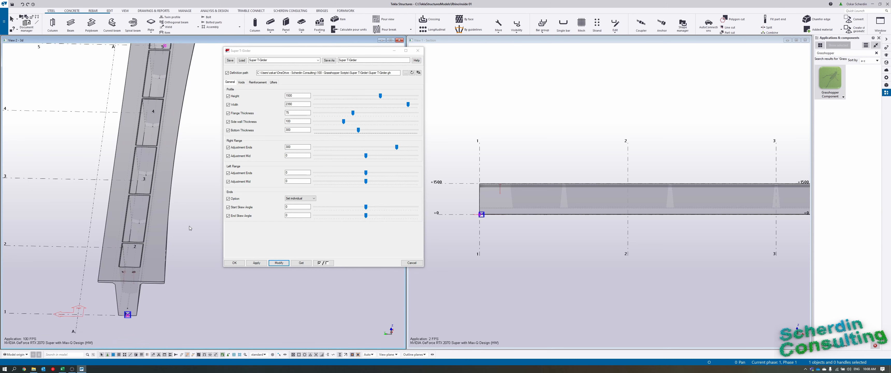
# Set the right flange's end adjustment to 0 and its mid adjustment to 300, and apply both to the girder.
pyautogui.click(259, 148)
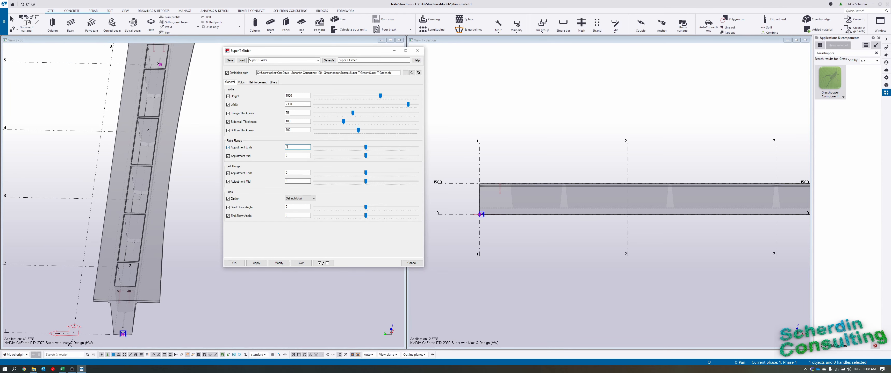
pyautogui.click(293, 156)
pyautogui.write('300')
pyautogui.click(278, 262)
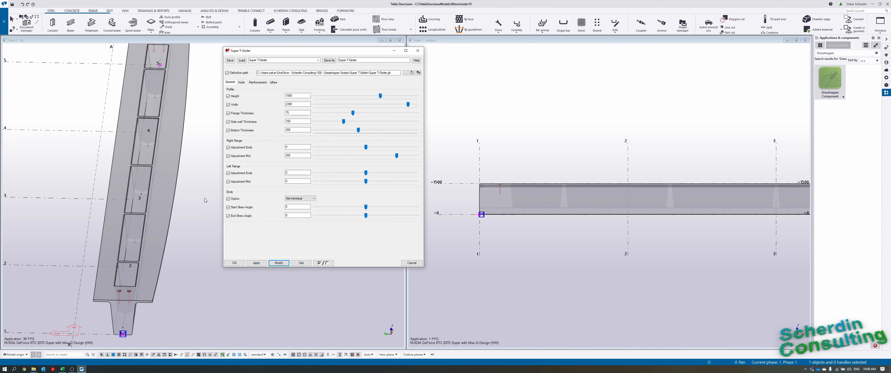
# Set the girder's start skew angle to 12 and apply it, and set the end skew angle to 12.
pyautogui.click(297, 207)
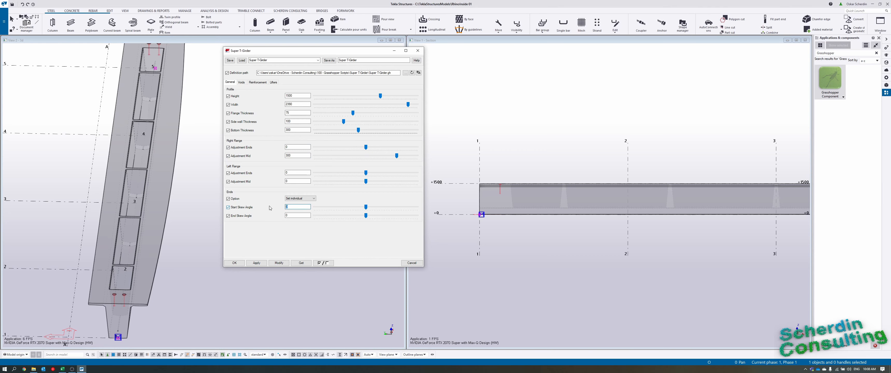
pyautogui.click(279, 263)
pyautogui.scroll(-4, 197, 243)
pyautogui.keyDown('ctrl'); pyautogui.moveTo(197, 243); pyautogui.dragTo(180, 259, button='middle'); pyautogui.keyUp('ctrl')
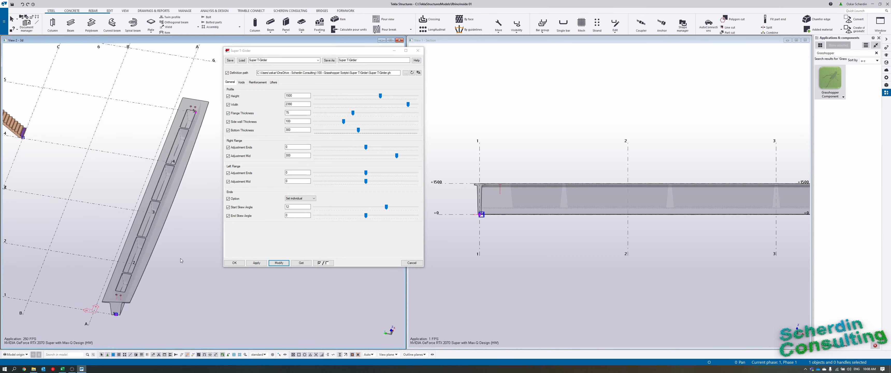
pyautogui.click(302, 215)
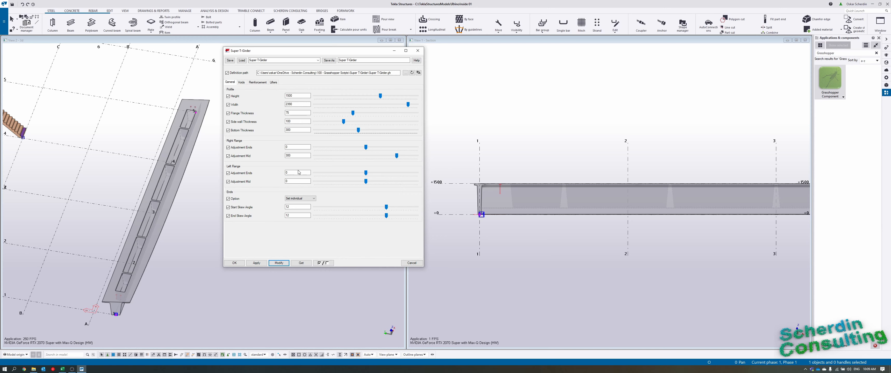
# Review the component's void, reinforcement and lifter settings, ending on the reinforcement settings.
pyautogui.click(244, 83)
pyautogui.click(258, 82)
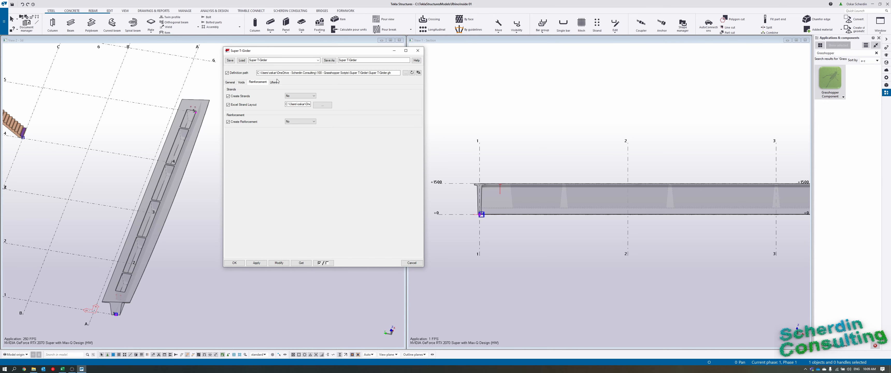
pyautogui.click(275, 82)
pyautogui.click(259, 82)
pyautogui.scroll(5, 155, 281)
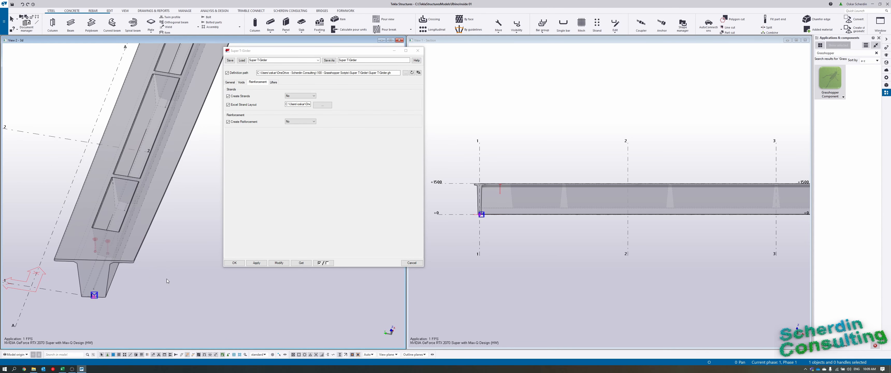
pyautogui.click(326, 112)
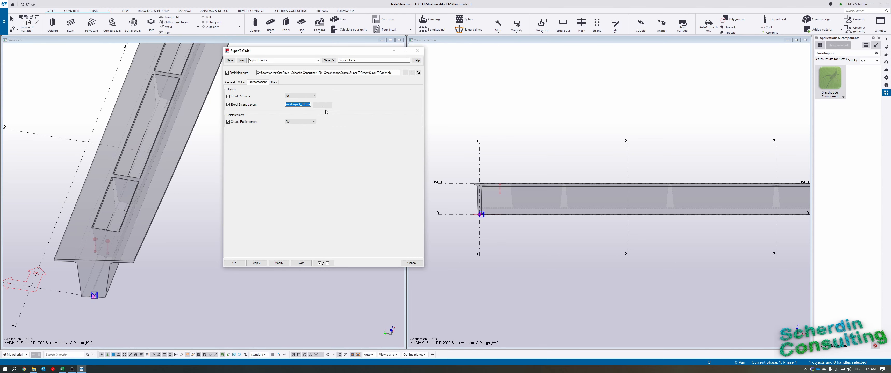
# Check the Excel strand layout path, switch to StrandLayout_01.xlsx in Excel and move its window clear of the girder dialog.
pyautogui.click(297, 104)
pyautogui.click(63, 369)
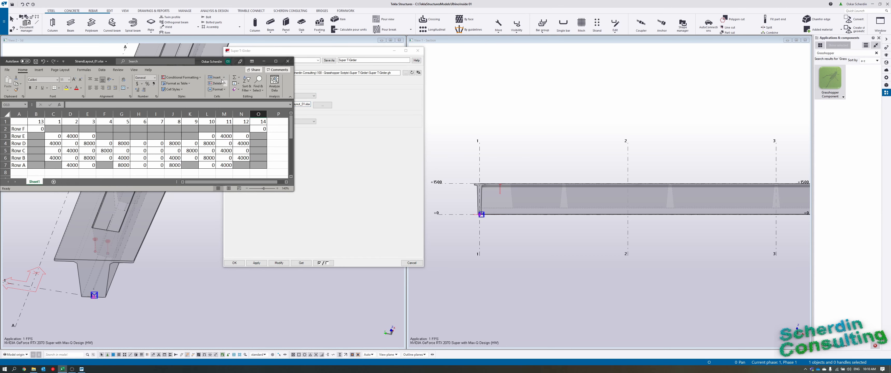
pyautogui.moveTo(201, 62); pyautogui.dragTo(674, 42)
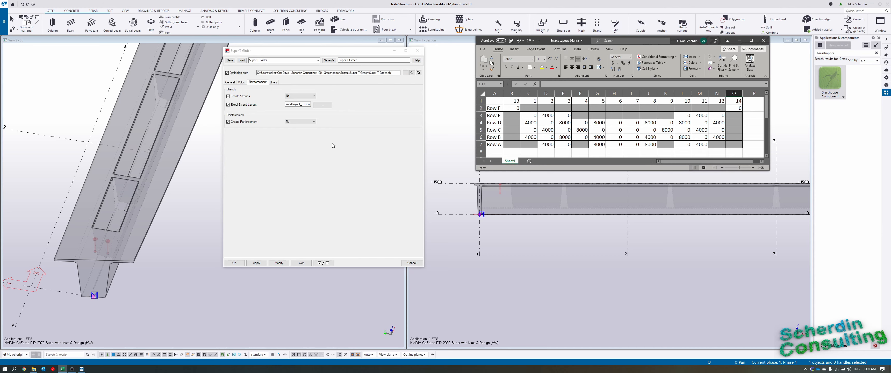
# Set Create Strands to Yes, apply it to the girder, and inspect the strands at the girder's end.
pyautogui.click(312, 96)
pyautogui.click(307, 104)
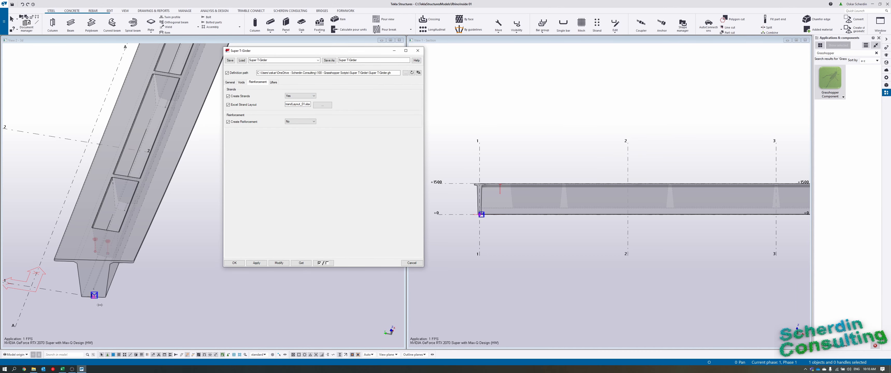
pyautogui.scroll(3, 101, 306)
pyautogui.moveTo(104, 290); pyautogui.dragTo(135, 310, button='middle')
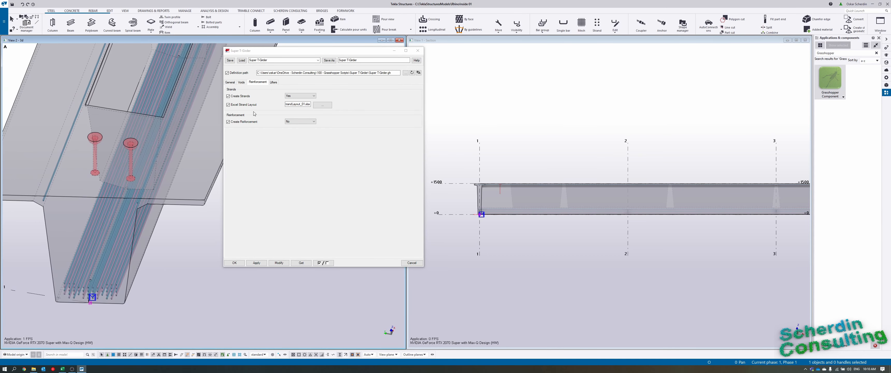
pyautogui.scroll(2, 110, 312)
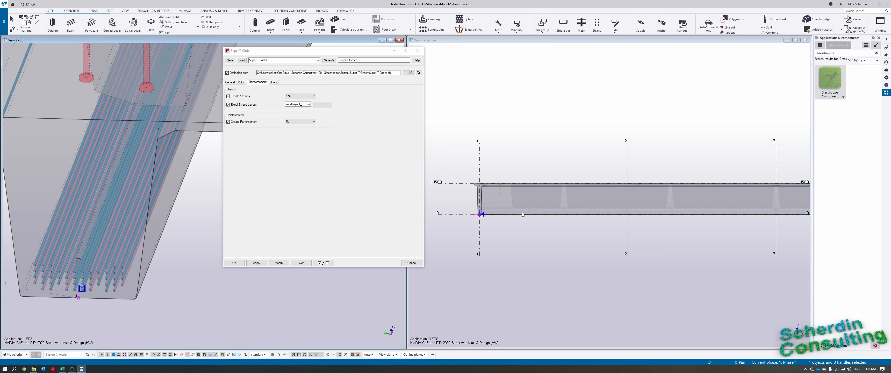
pyautogui.scroll(6, 536, 215)
pyautogui.moveTo(107, 280)
pyautogui.mouseDown(button='middle')
pyautogui.moveTo(135, 295)
pyautogui.moveTo(168, 206)
pyautogui.moveTo(190, 227)
pyautogui.moveTo(161, 254)
pyautogui.mouseUp(button='middle')
# Check the lifter shape setting, then set Create Reinforcement to Yes and apply it to the girder.
pyautogui.click(273, 82)
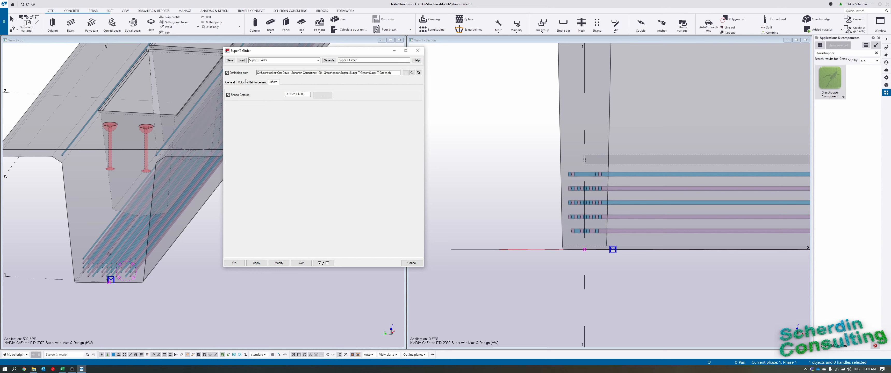
pyautogui.click(263, 83)
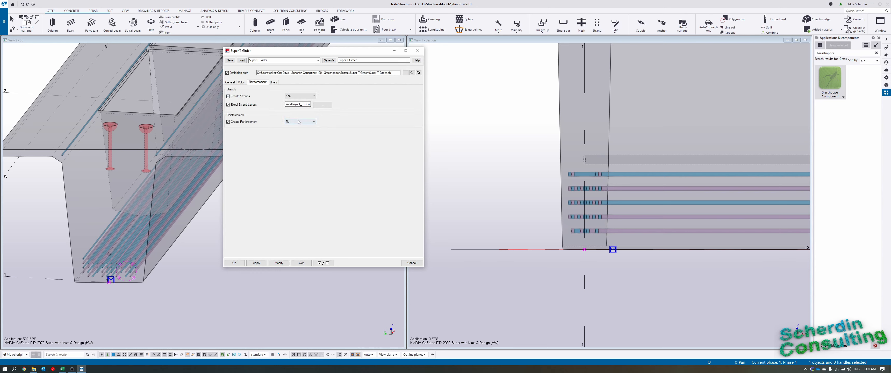
pyautogui.scroll(-5, 122, 248)
pyautogui.scroll(3, 160, 246)
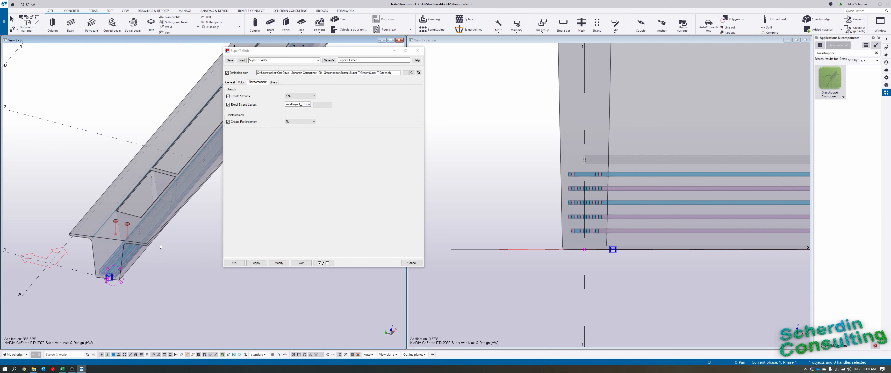
pyautogui.moveTo(138, 247); pyautogui.dragTo(139, 240, button='middle')
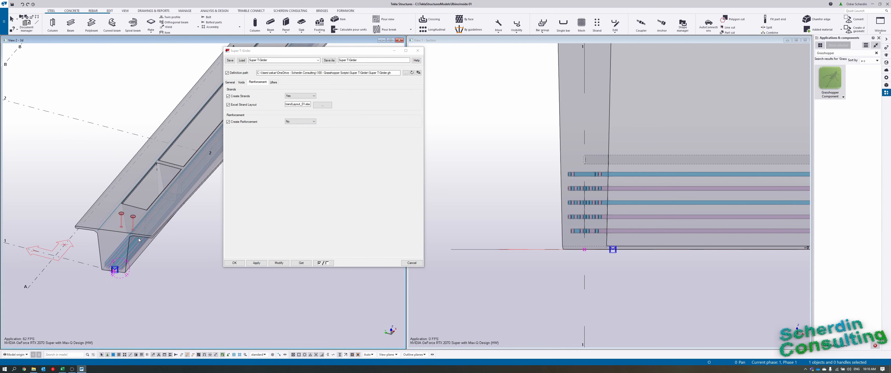
pyautogui.click(303, 123)
pyautogui.click(303, 124)
pyautogui.click(297, 130)
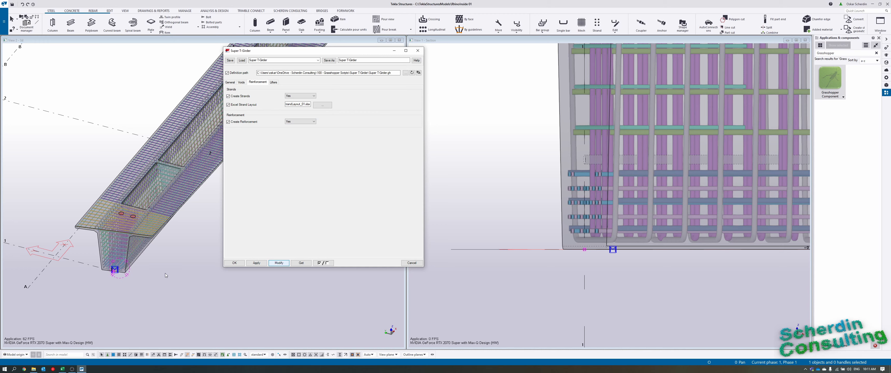
# Examine the generated reinforcement along the girder in the 3D view, from the start end to the far end.
pyautogui.scroll(2, 167, 261)
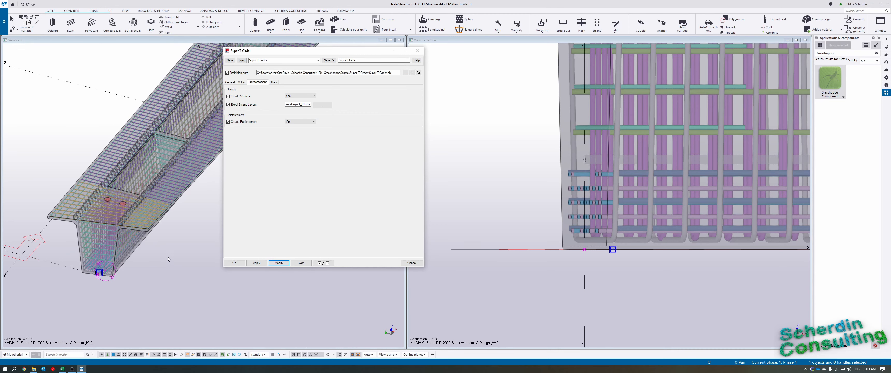
pyautogui.scroll(4, 122, 232)
pyautogui.click(122, 230)
pyautogui.scroll(-5, 129, 227)
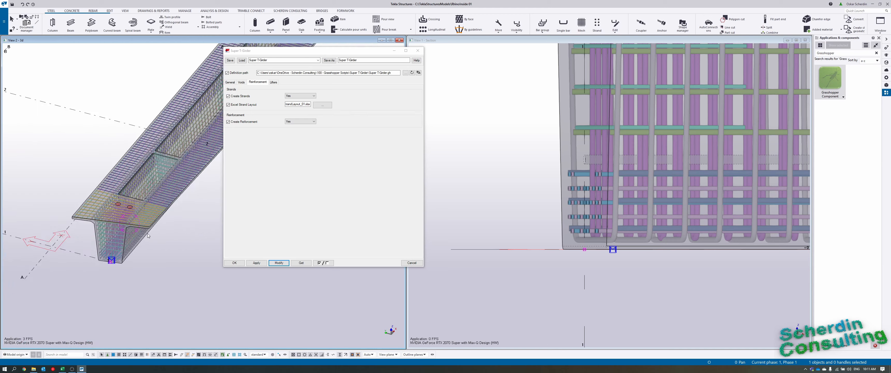
pyautogui.keyDown('ctrl'); pyautogui.moveTo(148, 236); pyautogui.dragTo(136, 264, button='middle'); pyautogui.keyUp('ctrl')
pyautogui.scroll(5, 147, 118)
pyautogui.scroll(-5, 121, 215)
pyautogui.scroll(1, 122, 213)
pyautogui.moveTo(122, 213); pyautogui.dragTo(107, 336, button='middle')
pyautogui.scroll(-1, 122, 227)
pyautogui.scroll(-2, 122, 227)
pyautogui.scroll(2, 151, 108)
pyautogui.moveTo(151, 108); pyautogui.dragTo(142, 225, button='middle')
pyautogui.scroll(5, 140, 168)
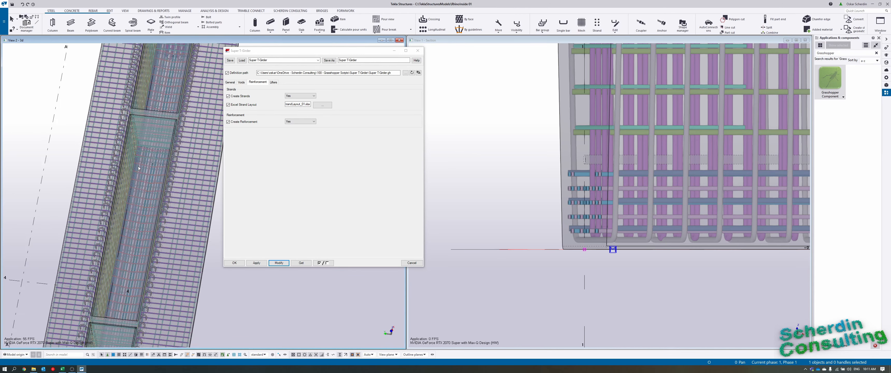
pyautogui.scroll(-3, 152, 138)
pyautogui.moveTo(177, 67); pyautogui.dragTo(163, 152, button='middle')
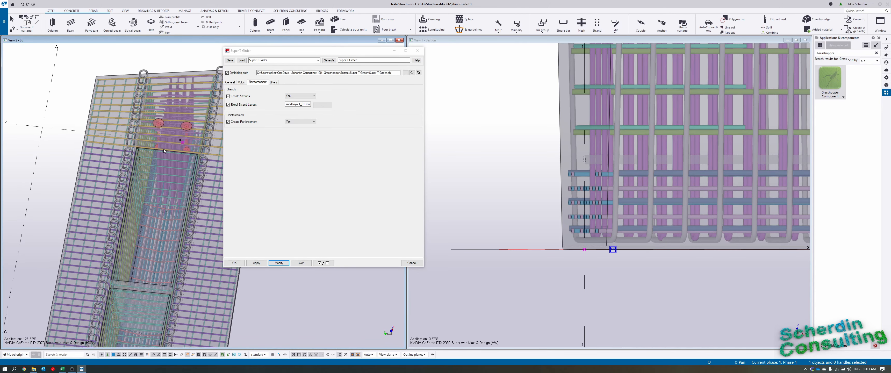
pyautogui.scroll(-6, 156, 291)
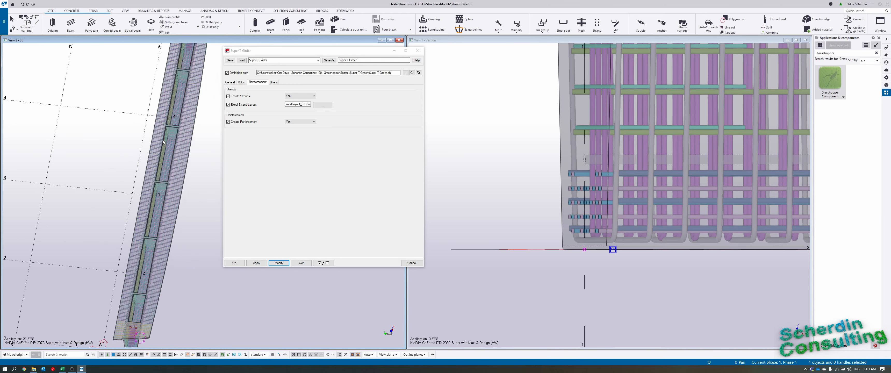
# Apply the current settings to the reinforced girder and close the Super T-Girder dialog.
pyautogui.scroll(4, 156, 292)
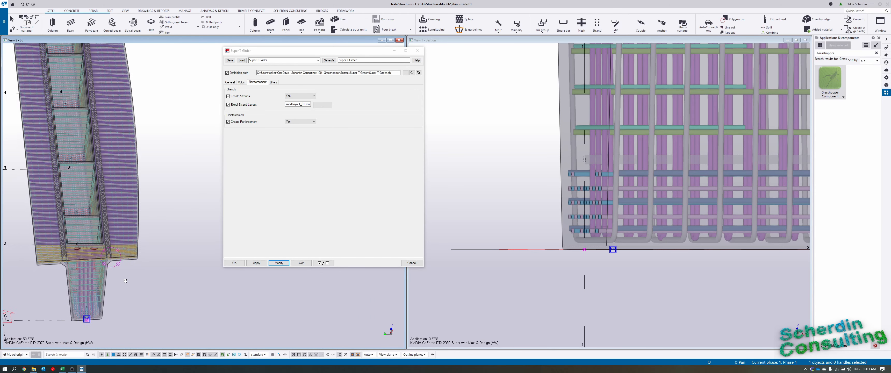
pyautogui.scroll(-1, 179, 310)
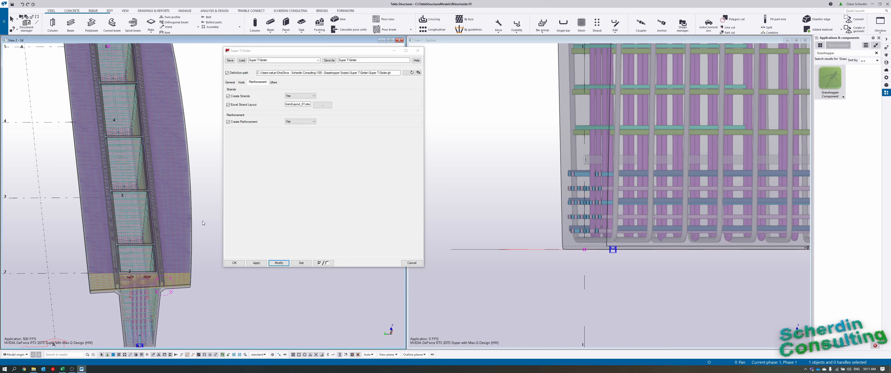
pyautogui.moveTo(183, 266)
pyautogui.keyDown('ctrl'); pyautogui.mouseDown(button='middle')
pyautogui.moveTo(181, 311)
pyautogui.moveTo(213, 259)
pyautogui.moveTo(169, 263)
pyautogui.mouseUp(button='middle'); pyautogui.keyUp('ctrl')
pyautogui.scroll(2, 182, 311)
pyautogui.scroll(-3, 202, 182)
pyautogui.keyDown('ctrl'); pyautogui.moveTo(191, 175); pyautogui.dragTo(192, 194, button='middle'); pyautogui.keyUp('ctrl')
pyautogui.scroll(-3, 203, 215)
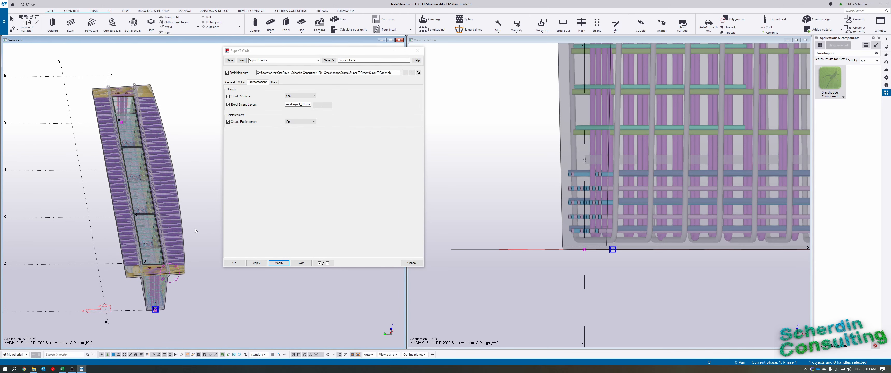
pyautogui.click(255, 263)
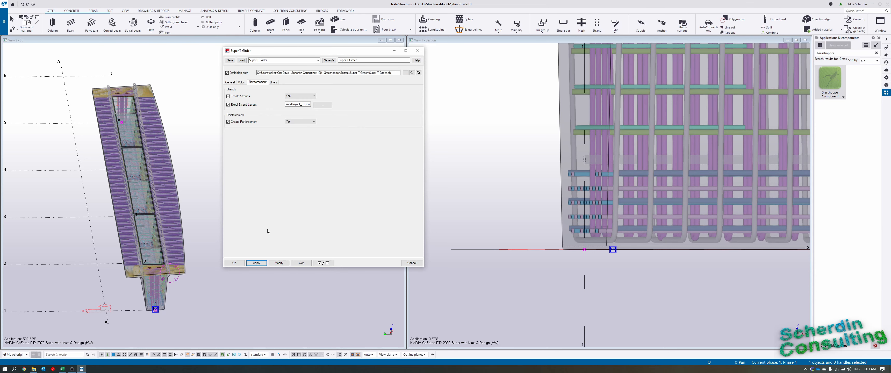
pyautogui.click(418, 51)
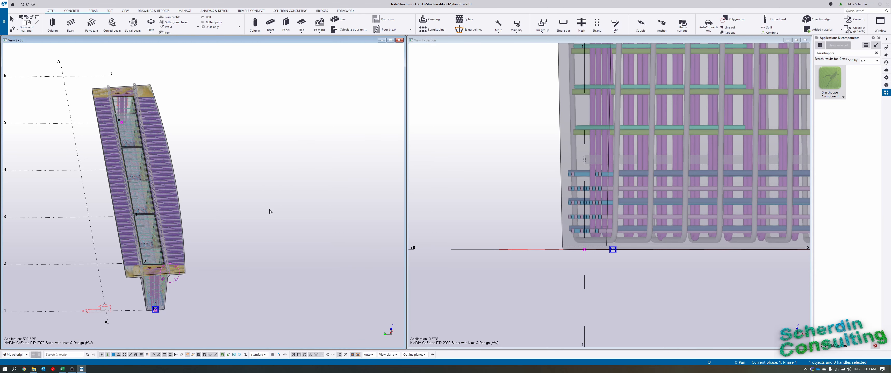
# Examine the curved and straight stair models standing between grid lines C and E in the 3D view.
pyautogui.moveTo(260, 213); pyautogui.dragTo(305, 200, button='middle')
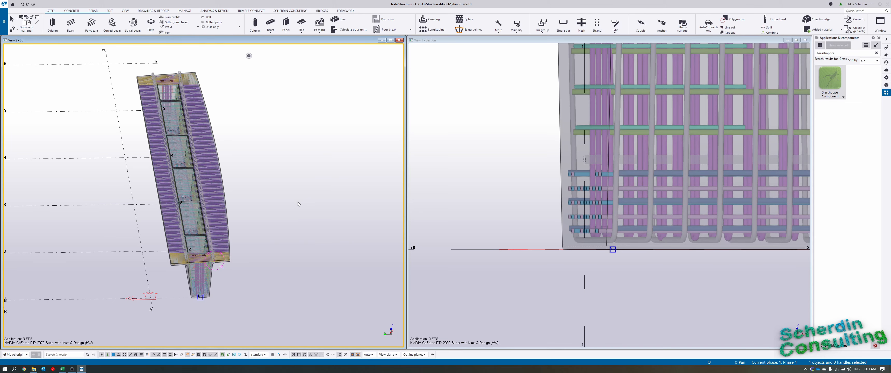
pyautogui.moveTo(55, 237); pyautogui.dragTo(168, 291, button='middle')
pyautogui.scroll(2, 70, 233)
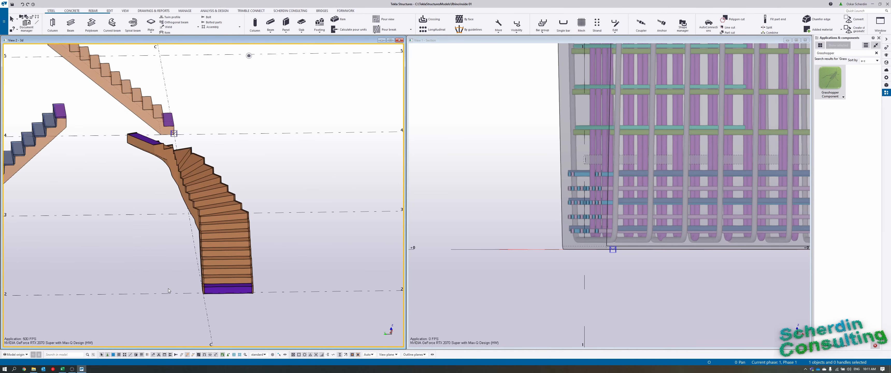
pyautogui.moveTo(130, 226); pyautogui.dragTo(266, 265, button='middle')
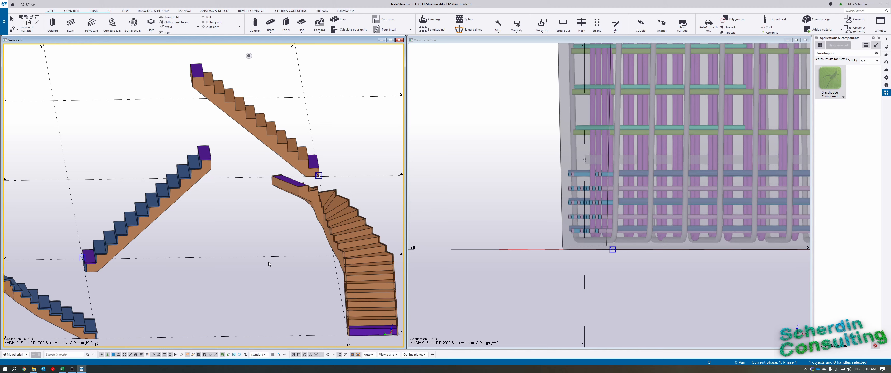
pyautogui.scroll(-5, 269, 264)
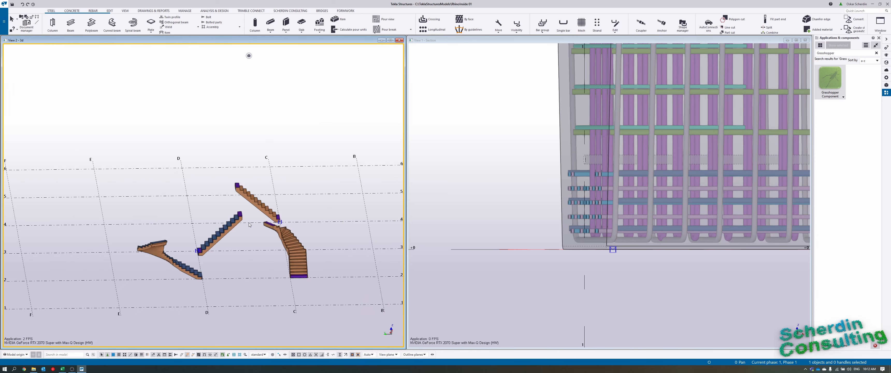
pyautogui.keyDown('ctrl'); pyautogui.moveTo(328, 233); pyautogui.dragTo(226, 245, button='middle'); pyautogui.keyUp('ctrl')
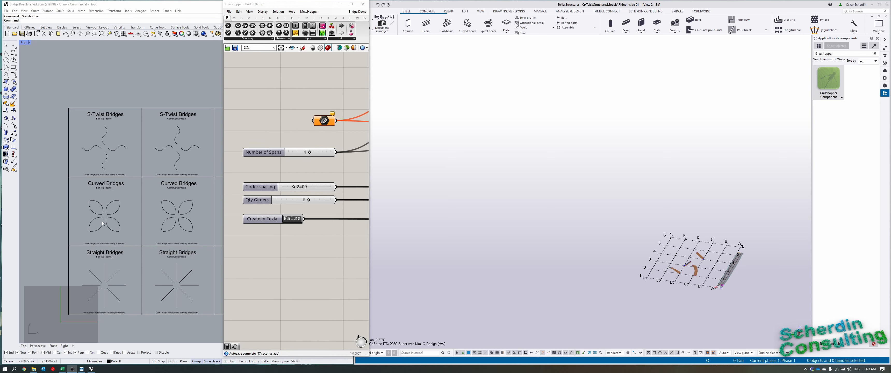
# Switch to Rhino and Grasshopper and set the Curve parameter to the lower arc of the upper-right petal under Curved Bridges, Flat (No Incline).
pyautogui.scroll(3, 102, 223)
pyautogui.scroll(-12, 94, 209)
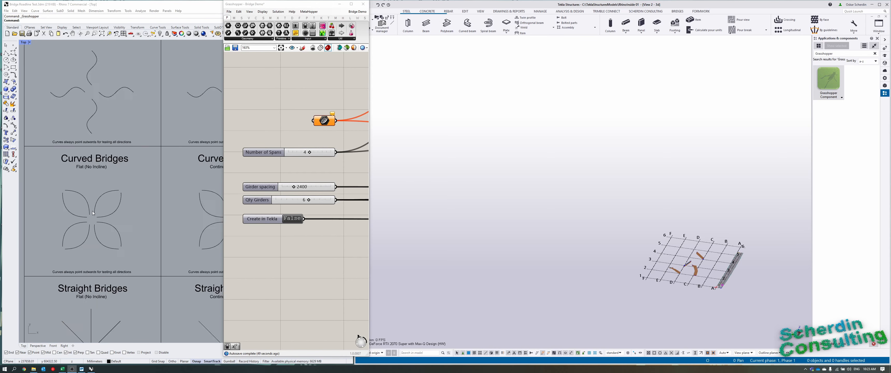
pyautogui.moveTo(185, 230)
pyautogui.mouseDown(button='right')
pyautogui.moveTo(163, 225)
pyautogui.moveTo(174, 220)
pyautogui.mouseUp(button='right')
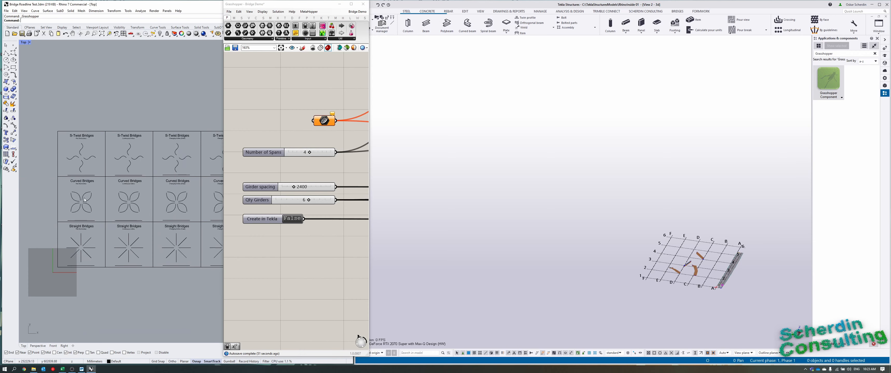
pyautogui.scroll(6, 84, 200)
pyautogui.rightClick(323, 121)
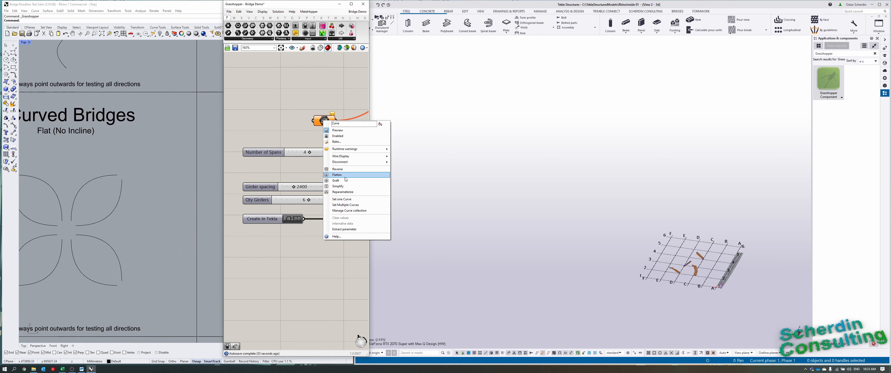
pyautogui.click(352, 200)
pyautogui.click(119, 205)
pyautogui.scroll(5, 115, 225)
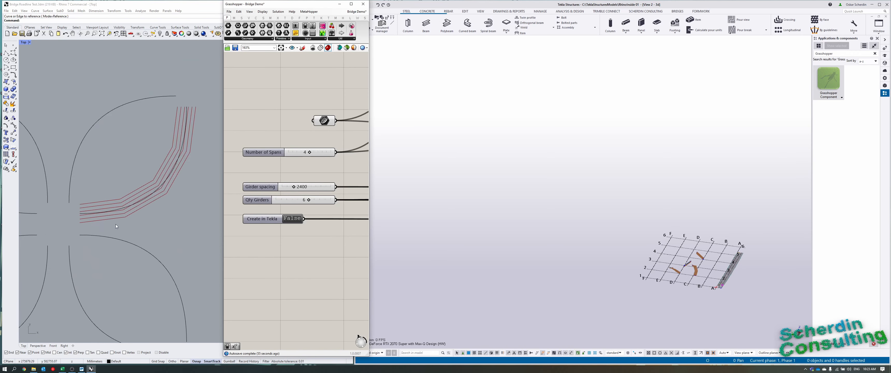
# Try other values for Qty Girders and Number of Spans, finishing with 6 girders and 4 spans.
pyautogui.scroll(2, 115, 224)
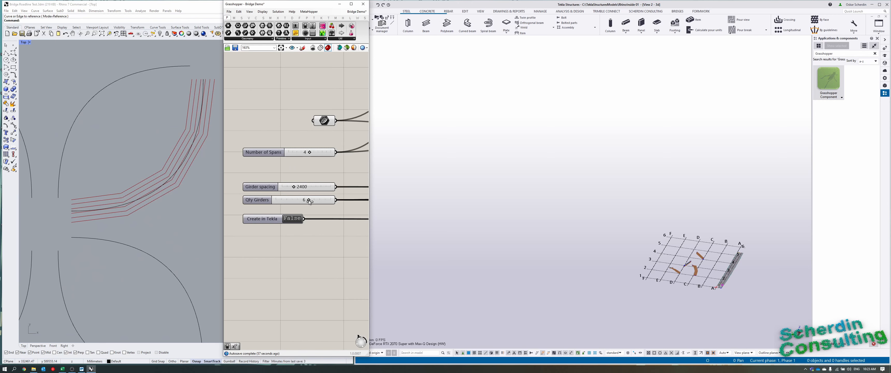
pyautogui.moveTo(310, 201); pyautogui.dragTo(307, 200)
pyautogui.moveTo(310, 153)
pyautogui.mouseDown()
pyautogui.moveTo(319, 153)
pyautogui.moveTo(309, 154)
pyautogui.mouseUp()
pyautogui.scroll(-4, 113, 228)
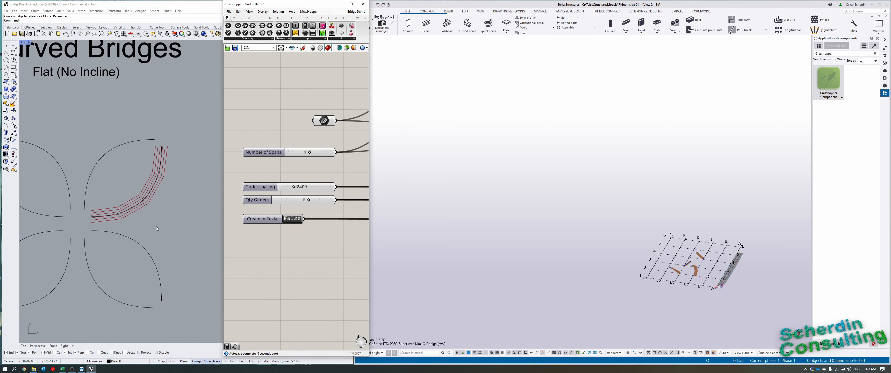
pyautogui.scroll(-2, 143, 273)
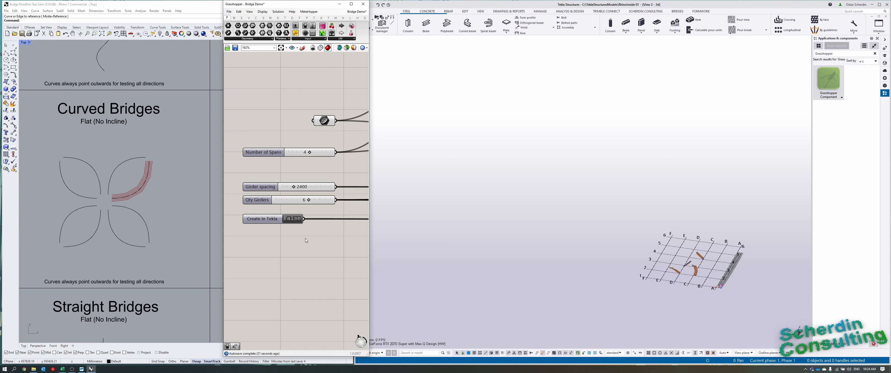
# Set Create in Tekla to True to generate the bridge girders, and fit the Tekla work area to the entire model.
pyautogui.doubleClick(294, 219)
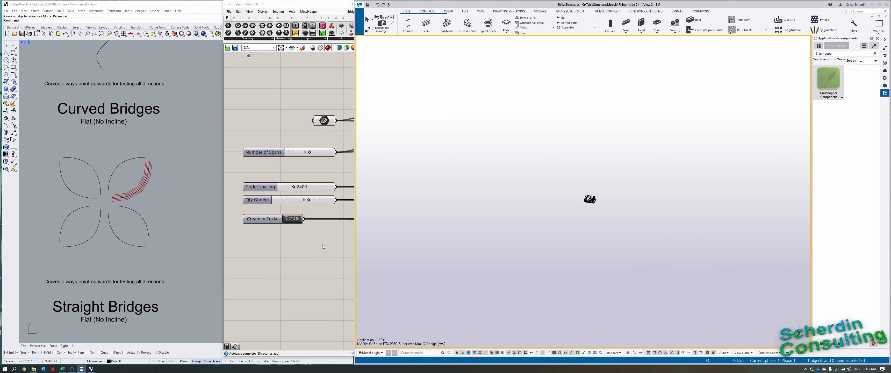
pyautogui.scroll(5, 466, 151)
pyautogui.rightClick(622, 214)
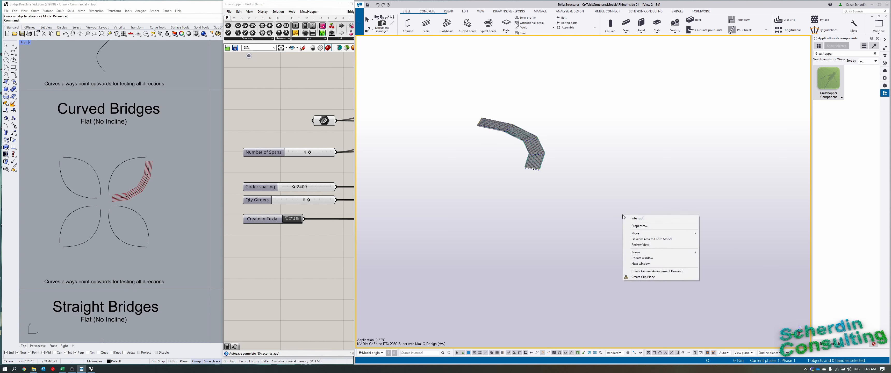
pyautogui.click(654, 239)
pyautogui.press('Home')
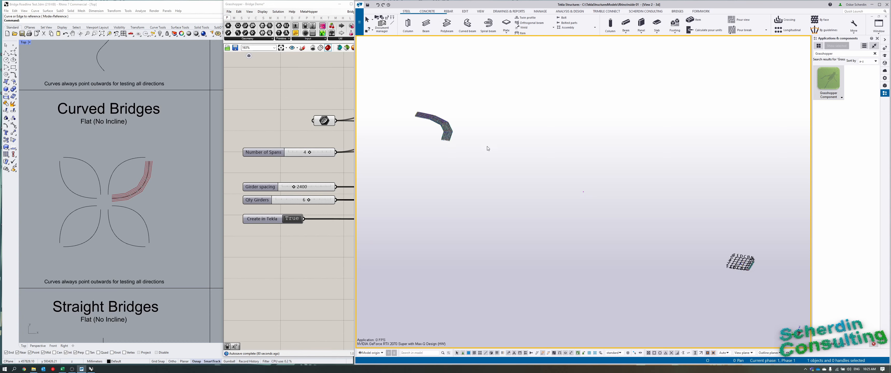
# Inspect the generated curved bridge deck in the 3D view, including the girder ends, voids and the joints between spans.
pyautogui.scroll(7, 428, 127)
pyautogui.moveTo(431, 135); pyautogui.dragTo(456, 174, button='middle')
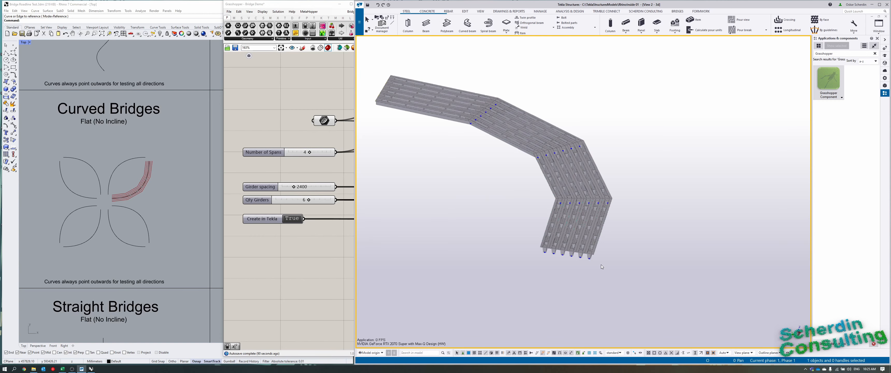
pyautogui.scroll(5, 601, 265)
pyautogui.moveTo(613, 259); pyautogui.dragTo(631, 293, button='middle')
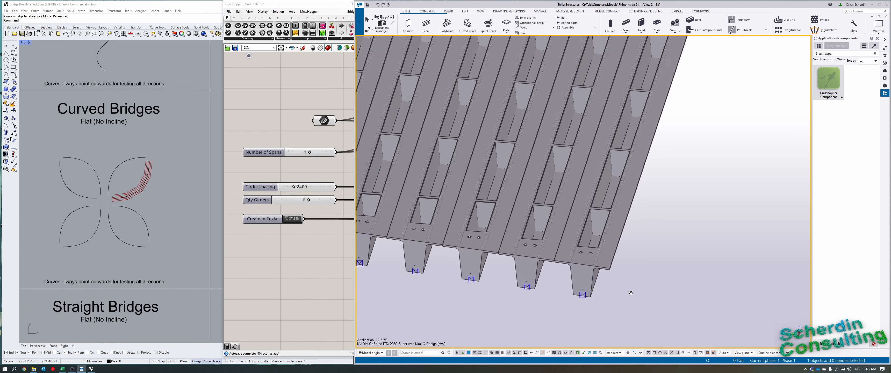
pyautogui.scroll(-5, 636, 303)
pyautogui.scroll(4, 696, 213)
pyautogui.moveTo(671, 140); pyautogui.dragTo(689, 126, button='middle')
pyautogui.moveTo(741, 227); pyautogui.dragTo(667, 116, button='middle')
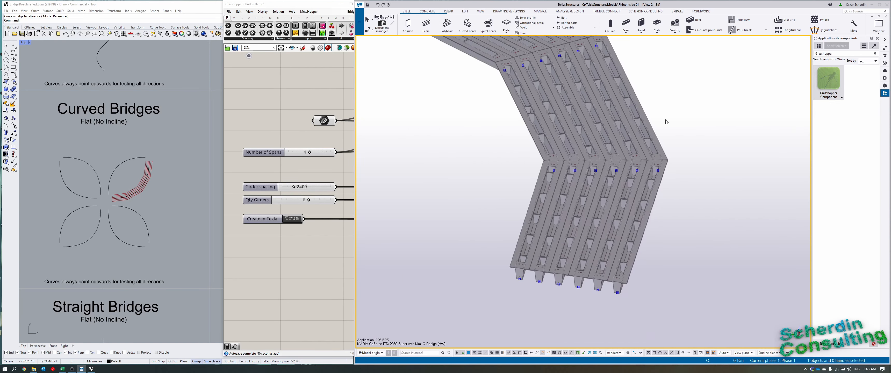
pyautogui.scroll(5, 683, 281)
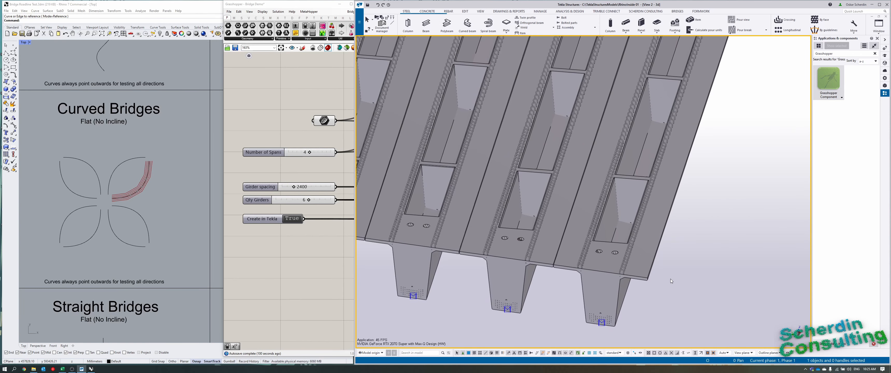
# Display the parts as transparent and inspect the strands and reinforcement inside the end span's girders.
pyautogui.hotkey('ctrl', '2')
pyautogui.moveTo(710, 197); pyautogui.dragTo(694, 240, button='middle')
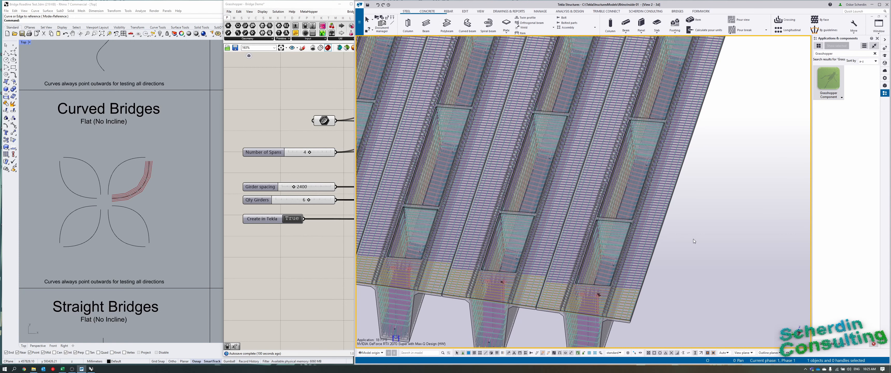
pyautogui.scroll(-2, 695, 239)
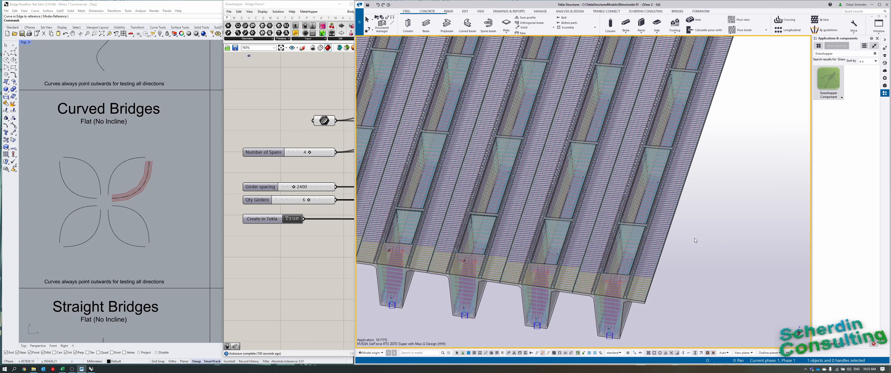
pyautogui.scroll(-2, 721, 172)
pyautogui.moveTo(721, 172); pyautogui.dragTo(685, 221, button='middle')
pyautogui.scroll(-1, 702, 193)
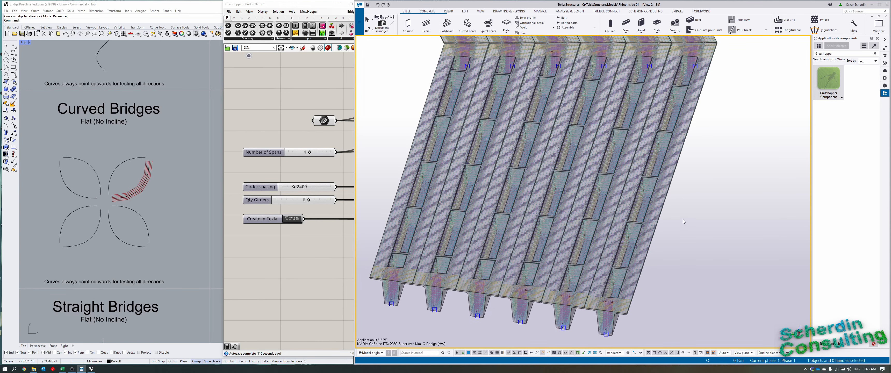
# Open the Super T-Girder properties of the end span's outermost girder and check its skew angles against the joint with the adjoining span.
pyautogui.doubleClick(608, 336)
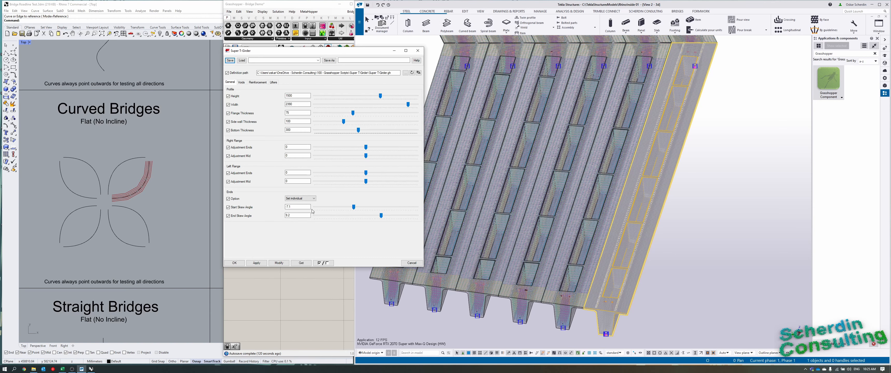
pyautogui.scroll(-5, 706, 238)
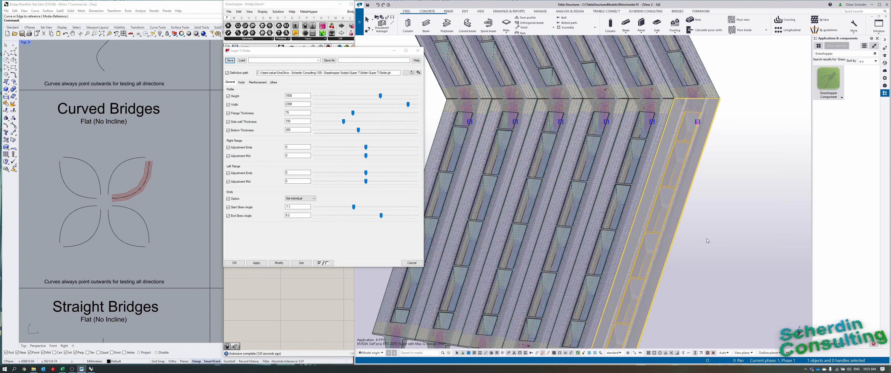
pyautogui.moveTo(707, 129); pyautogui.dragTo(707, 156, button='middle')
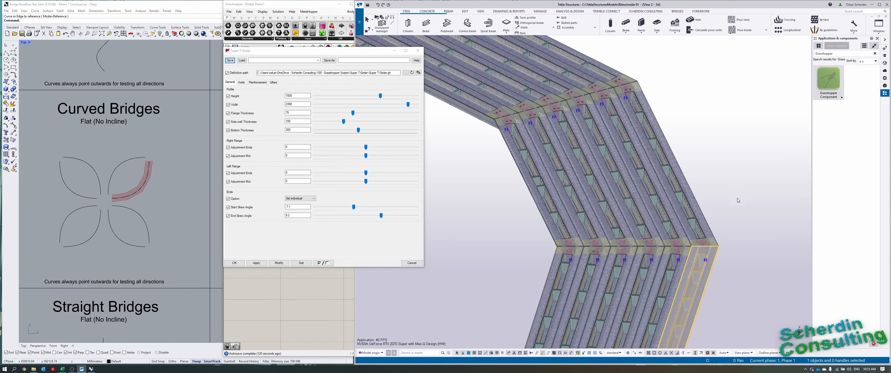
pyautogui.click(754, 243)
pyautogui.moveTo(754, 252); pyautogui.dragTo(736, 162, button='middle')
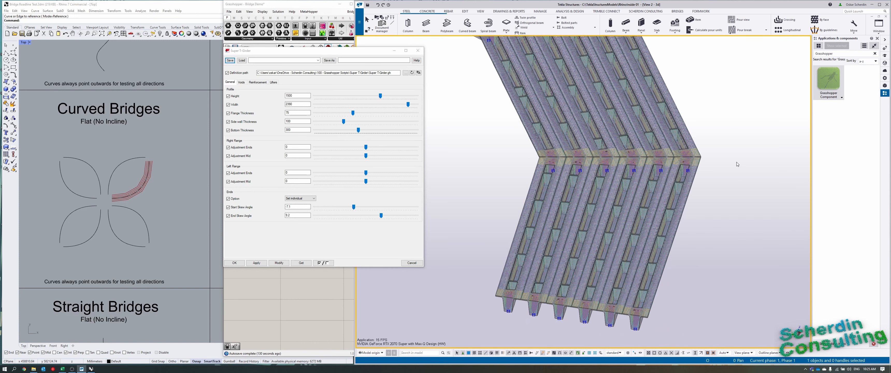